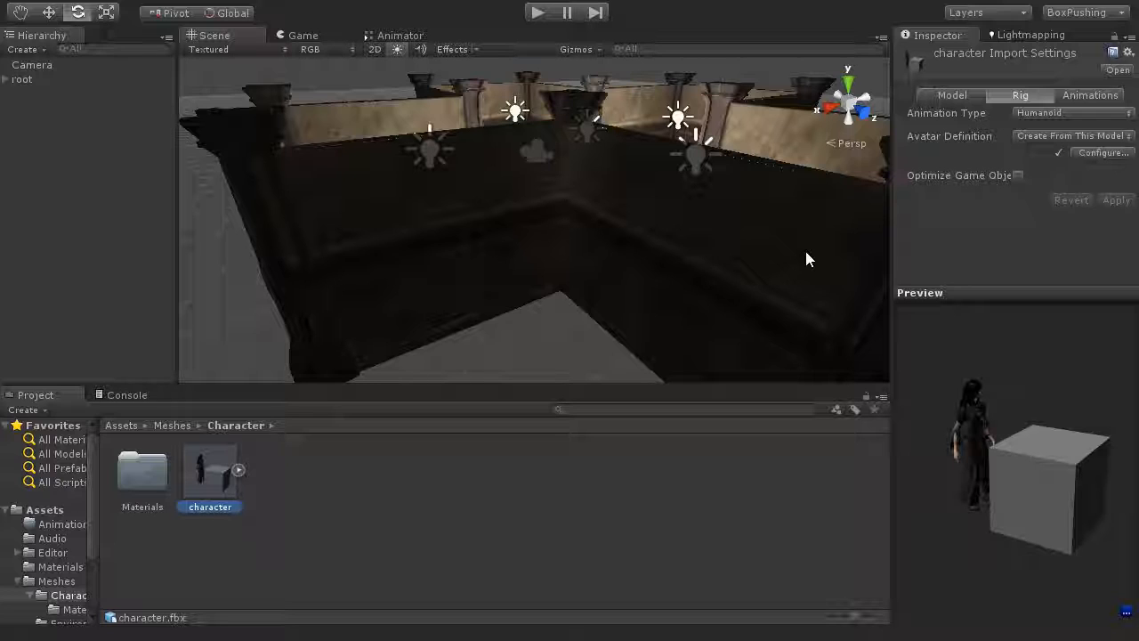
Open the avatar configuration for the character model's Humanoid rig.
{"action": "left_click", "coordinate": [238, 469]}
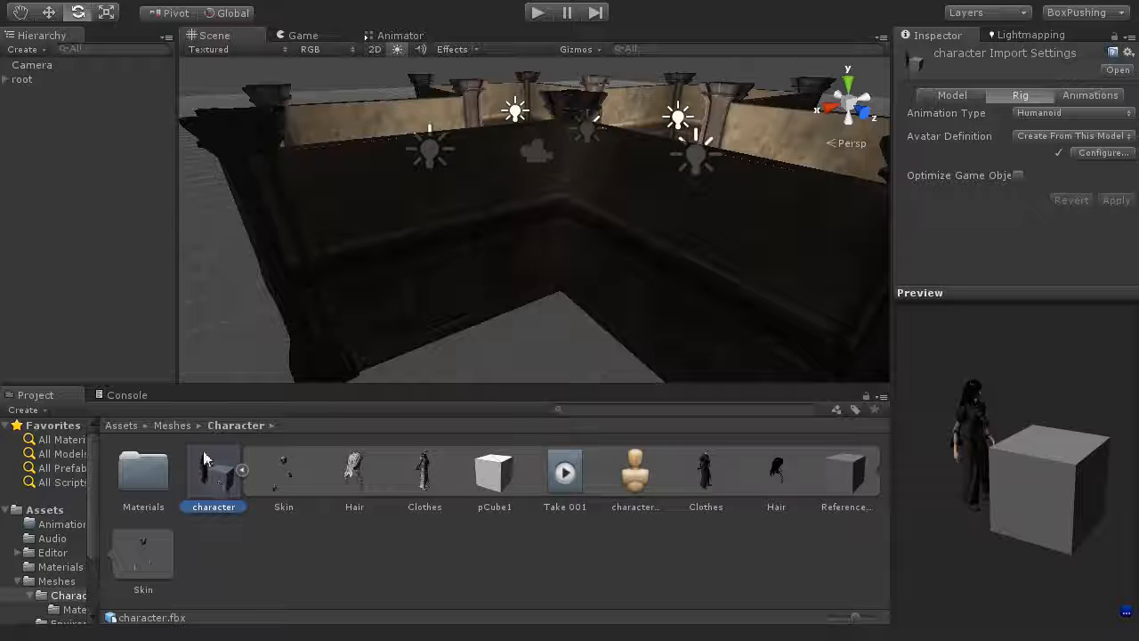
{"action": "left_click", "coordinate": [241, 471]}
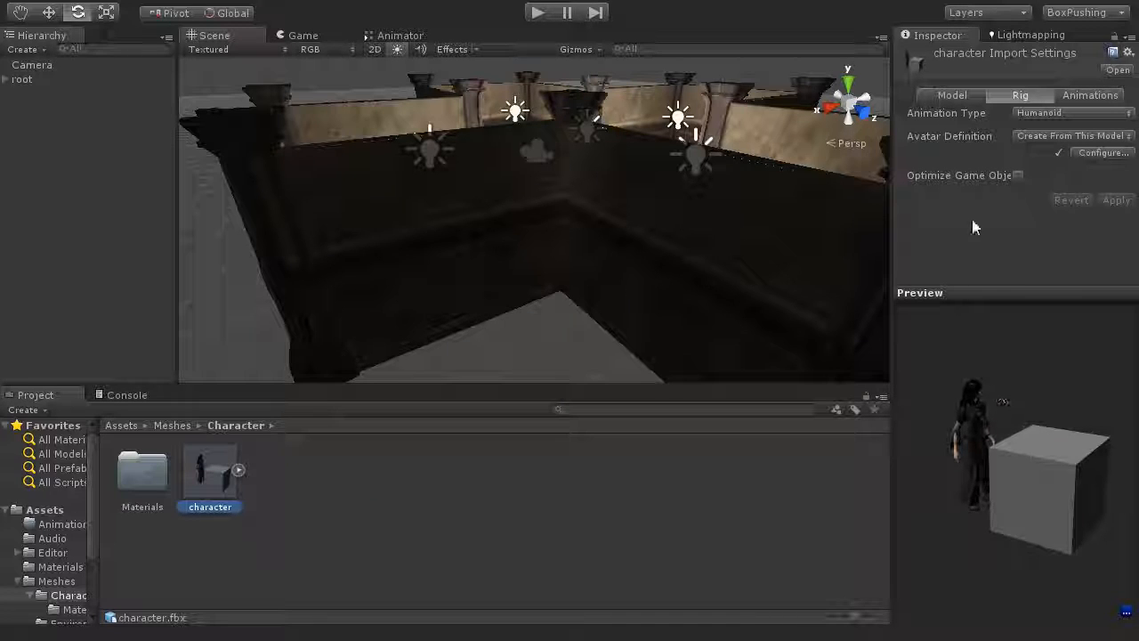
{"action": "left_click", "coordinate": [1100, 153]}
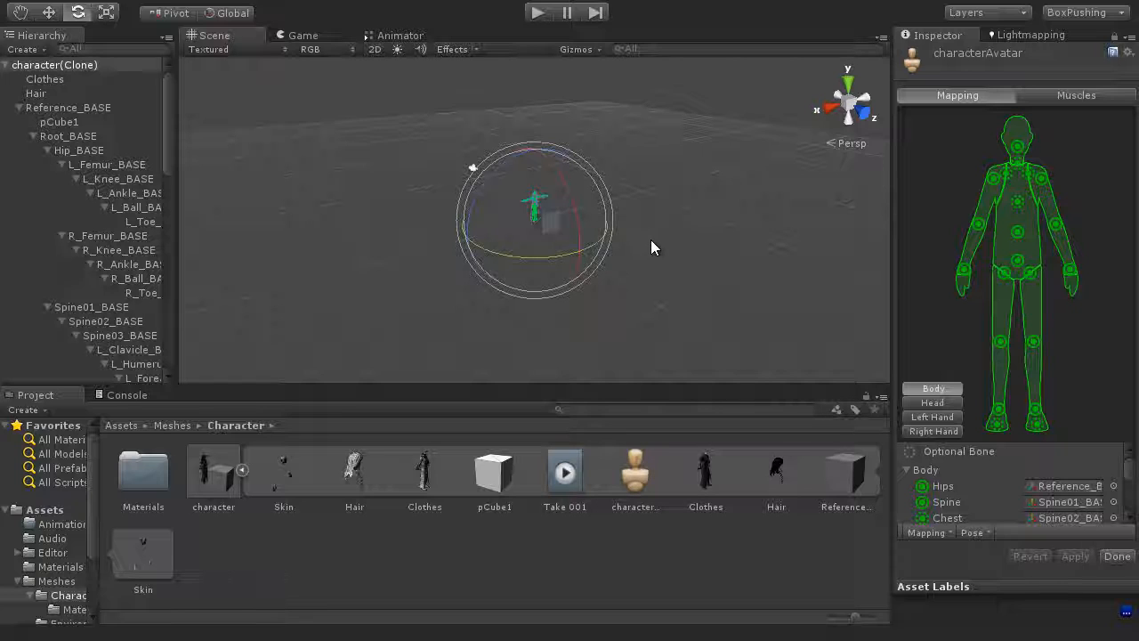
Examine the character's mesh and mapped skeleton in the scene from close up and from several angles.
{"action": "scroll", "coordinate": [578, 273], "scroll_direction": "up", "scroll_amount": 5}
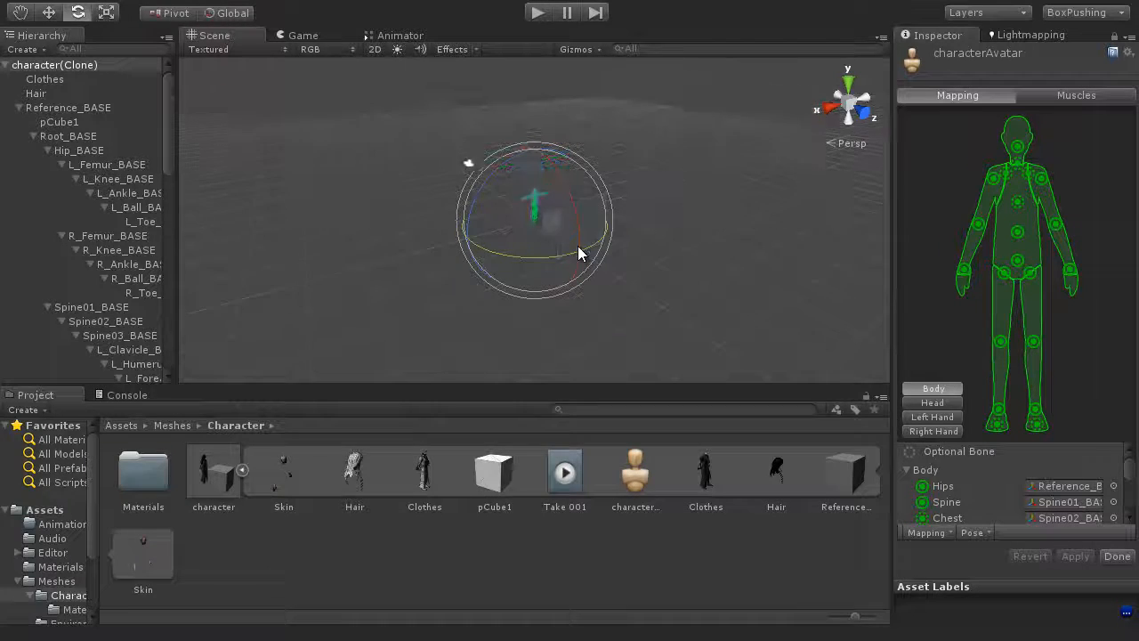
{"action": "left_click_drag", "start_coordinate": [576, 245], "coordinate": [590, 265], "text": "alt"}
{"action": "scroll", "coordinate": [589, 267], "scroll_direction": "up", "scroll_amount": 10}
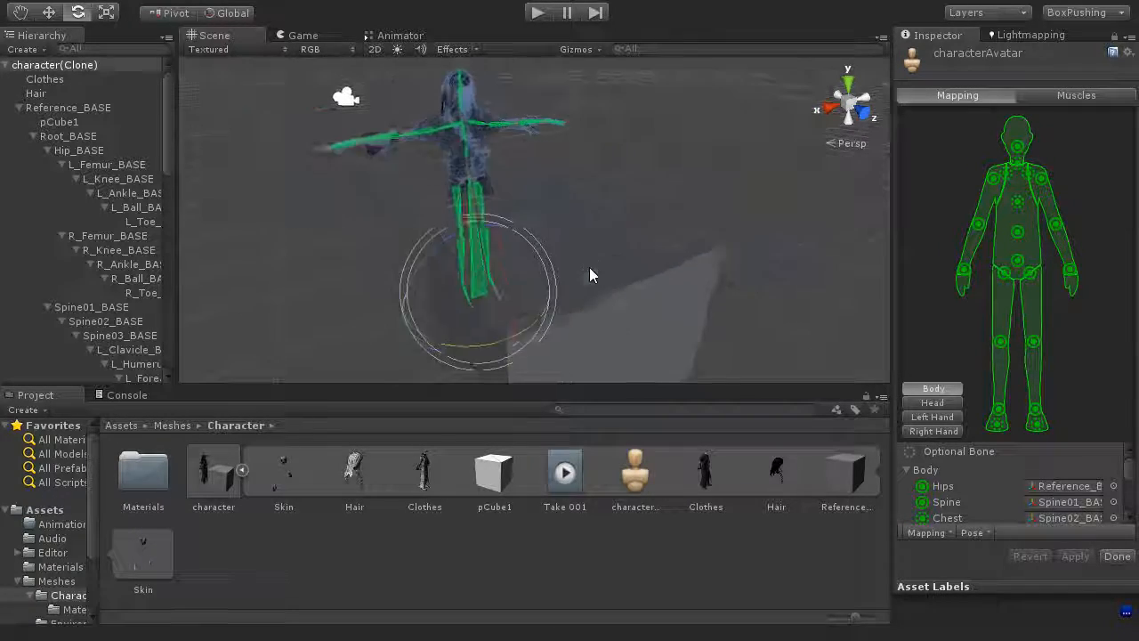
{"action": "middle_click_drag", "start_coordinate": [643, 270], "coordinate": [650, 296]}
{"action": "left_click_drag", "start_coordinate": [650, 295], "coordinate": [498, 269], "text": "alt"}
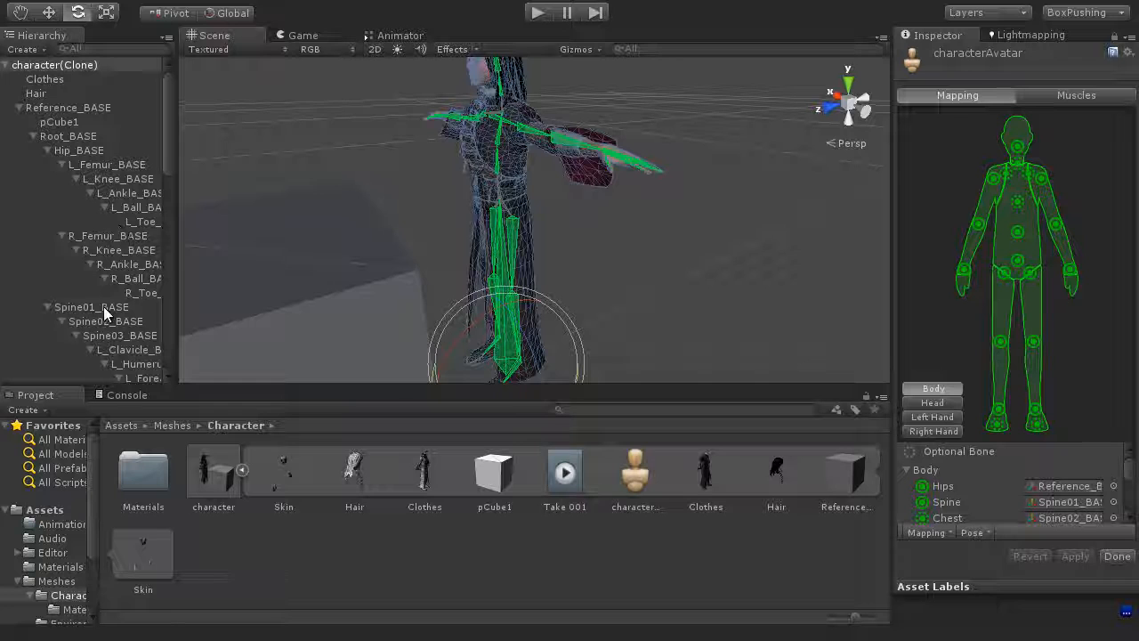
{"action": "left_click_drag", "start_coordinate": [575, 219], "coordinate": [524, 153], "text": "alt"}
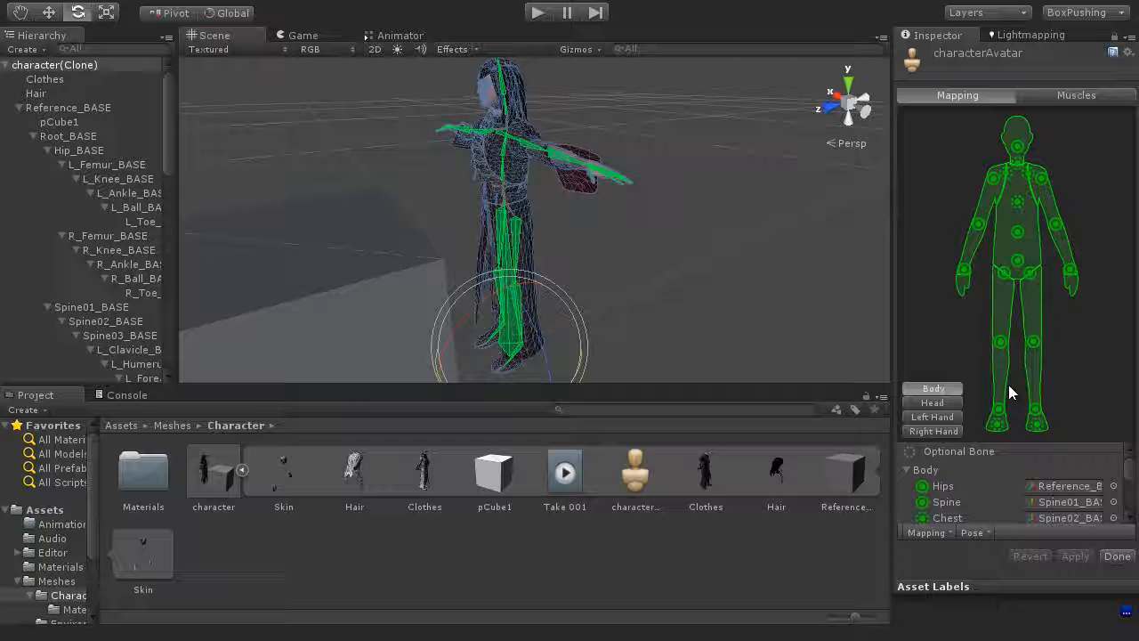
Review the body bone mapping list and locate the bones assigned to the left Shoulder and Upper Arm.
{"action": "left_click_drag", "start_coordinate": [1129, 469], "coordinate": [1130, 474]}
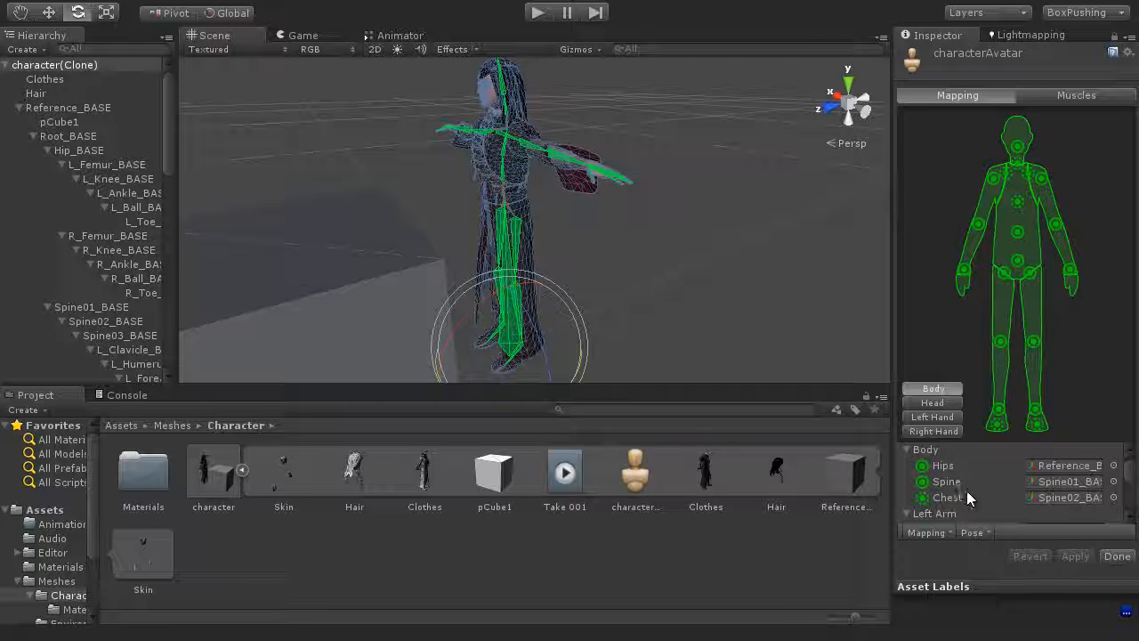
{"action": "scroll", "coordinate": [950, 489], "scroll_direction": "down", "scroll_amount": 3}
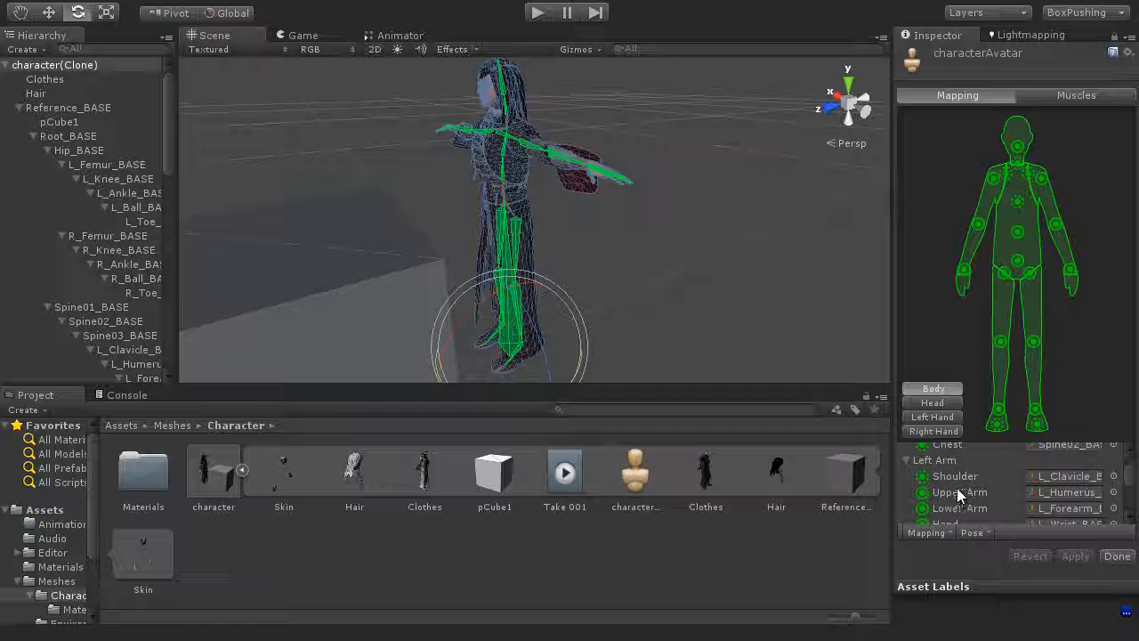
{"action": "left_click", "coordinate": [1065, 478]}
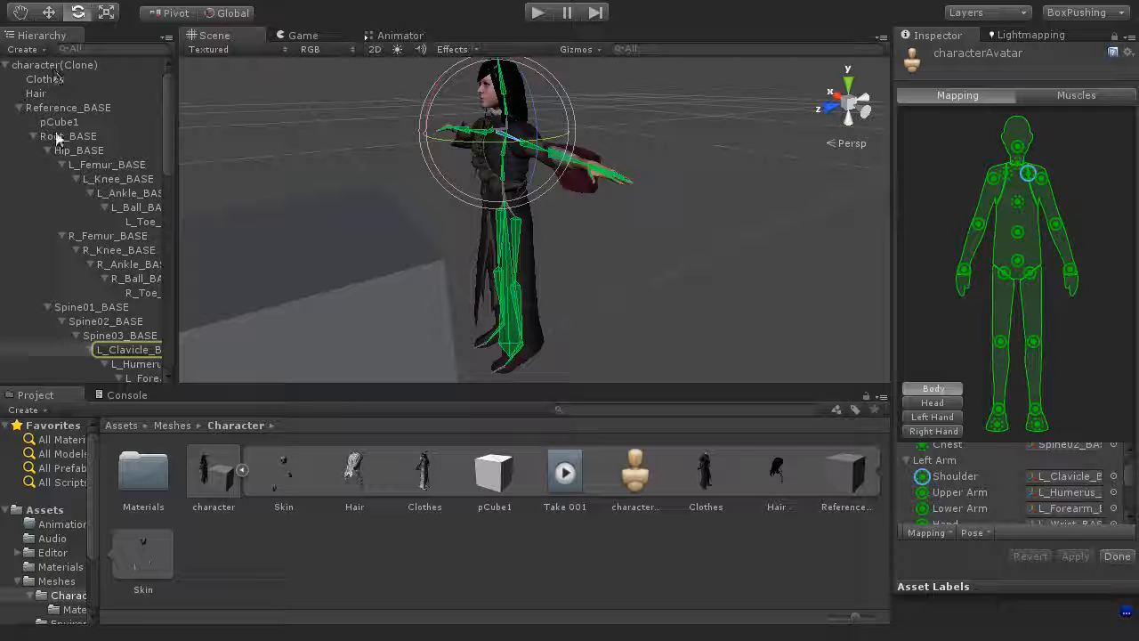
{"action": "left_click", "coordinate": [1044, 493]}
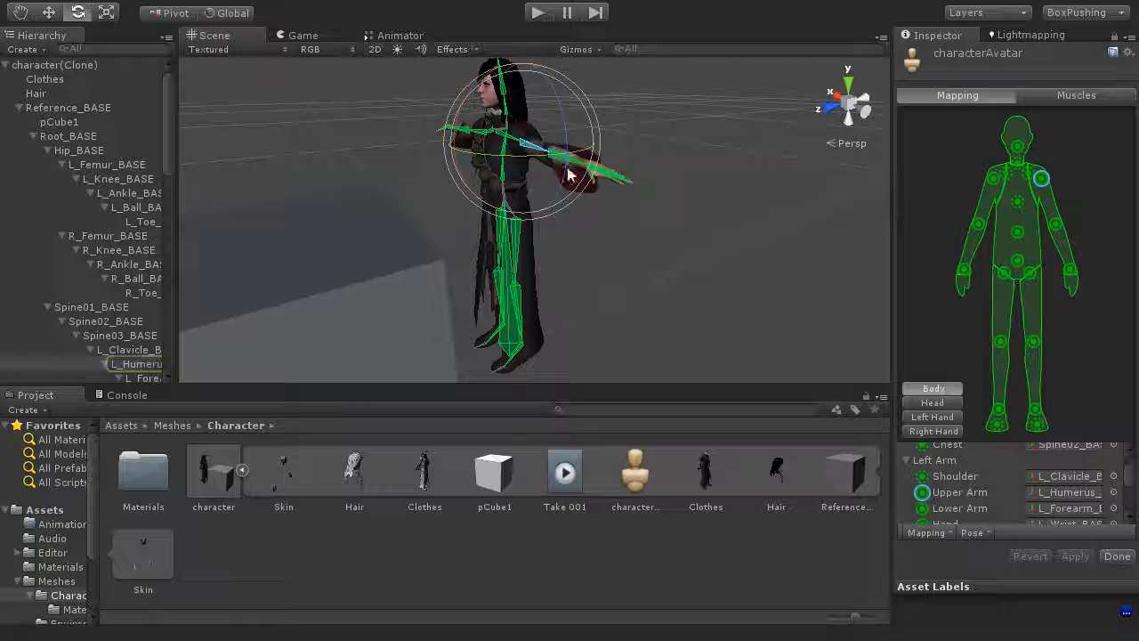
Rotate the character's left upper arm and forearm bones down toward the body, out of the T-pose.
{"action": "left_click_drag", "start_coordinate": [548, 171], "coordinate": [681, 209], "text": "alt"}
{"action": "scroll", "coordinate": [588, 184], "scroll_direction": "up", "scroll_amount": 5}
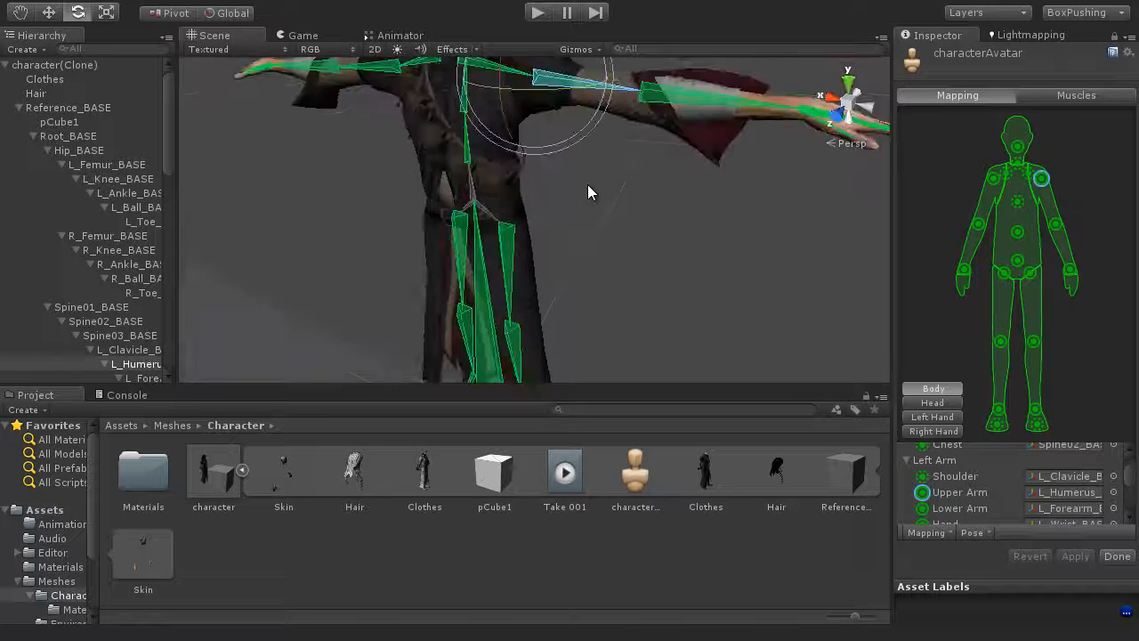
{"action": "scroll", "coordinate": [588, 184], "scroll_direction": "down", "scroll_amount": 5}
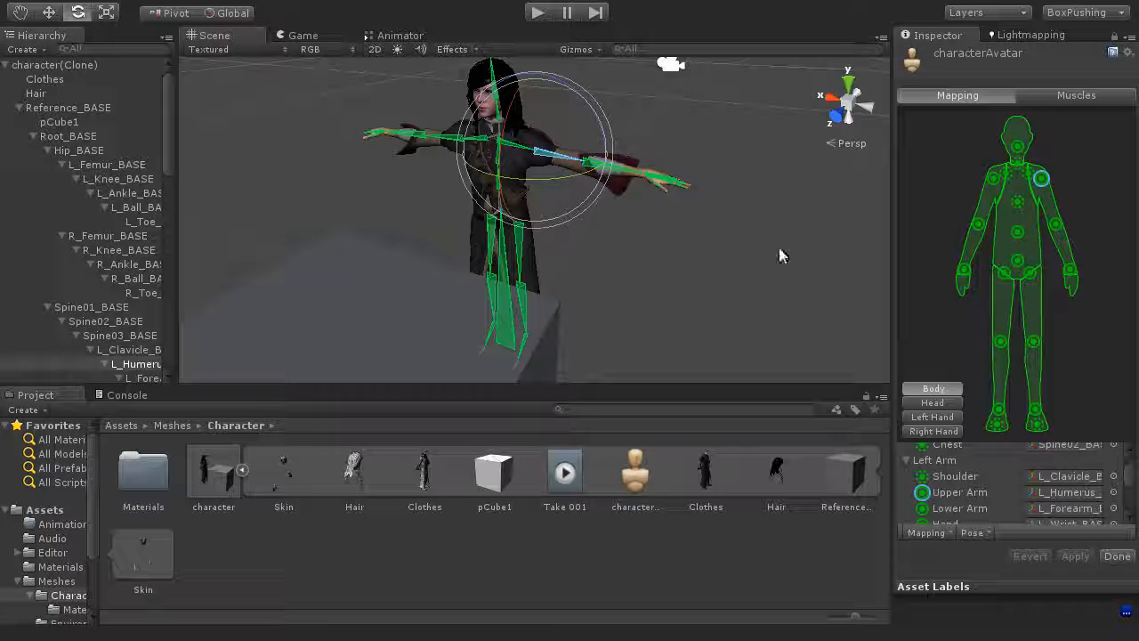
{"action": "left_click_drag", "start_coordinate": [558, 146], "coordinate": [605, 254], "text": "alt"}
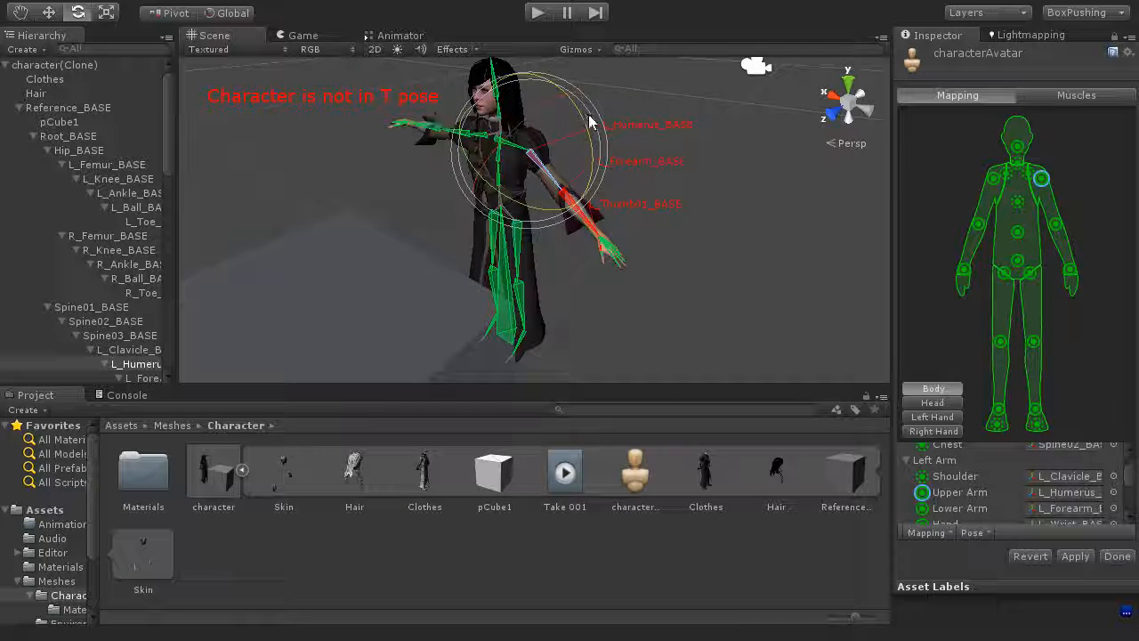
{"action": "left_click_drag", "start_coordinate": [654, 273], "coordinate": [659, 240], "text": "alt"}
{"action": "left_click_drag", "start_coordinate": [554, 199], "coordinate": [408, 158]}
{"action": "left_click", "coordinate": [534, 198]}
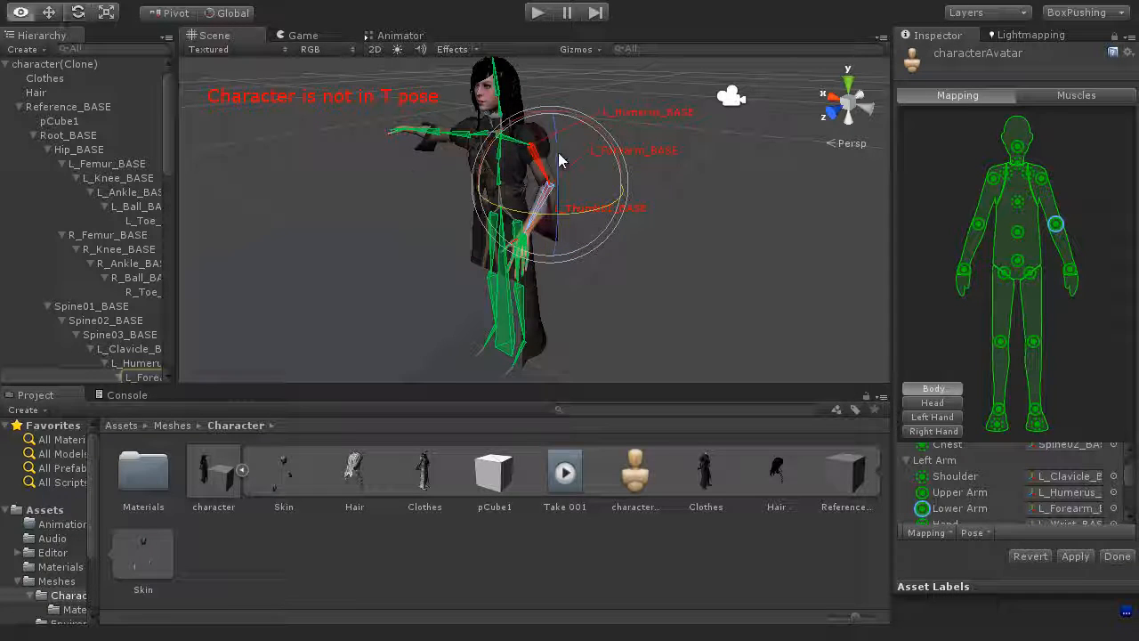
Select the neck bone and bend the character's upper body out of its upright pose.
{"action": "left_click", "coordinate": [503, 96]}
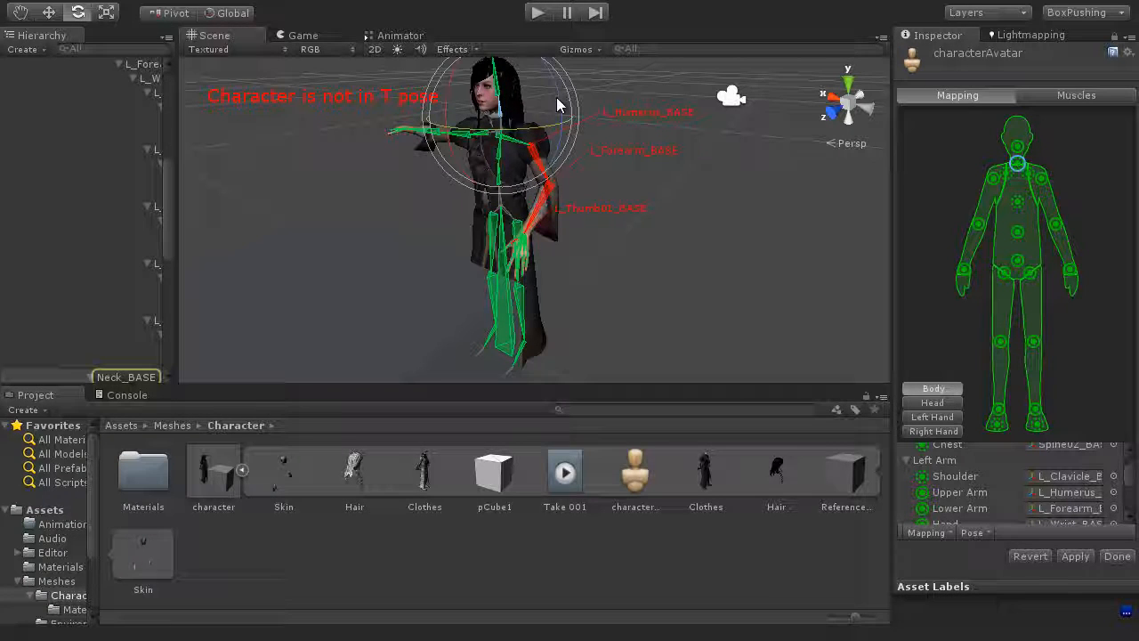
{"action": "left_click_drag", "start_coordinate": [558, 98], "coordinate": [503, 96]}
{"action": "left_click_drag", "start_coordinate": [532, 213], "coordinate": [997, 205], "text": "alt"}
{"action": "left_click", "coordinate": [533, 189]}
{"action": "mouse_move", "coordinate": [532, 189]}
{"action": "left_mouse_down", "text": "alt"}
{"action": "mouse_move", "coordinate": [610, 198]}
{"action": "mouse_move", "coordinate": [625, 242]}
{"action": "mouse_move", "coordinate": [369, 285]}
{"action": "left_mouse_up", "text": "alt"}
{"action": "left_click_drag", "start_coordinate": [644, 336], "coordinate": [400, 298], "text": "alt"}
Move the left knee bone backward, away from the character's other leg.
{"action": "scroll", "coordinate": [566, 293], "scroll_direction": "up", "scroll_amount": 3}
{"action": "left_click", "coordinate": [523, 288]}
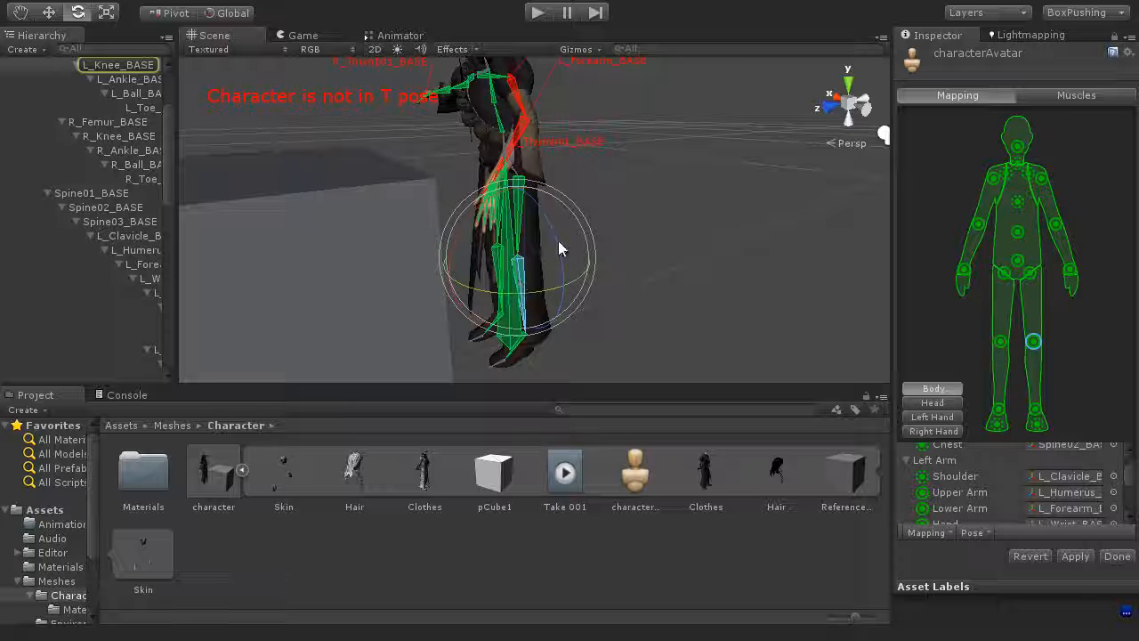
{"action": "key", "text": "w"}
{"action": "left_click_drag", "start_coordinate": [517, 255], "coordinate": [564, 254]}
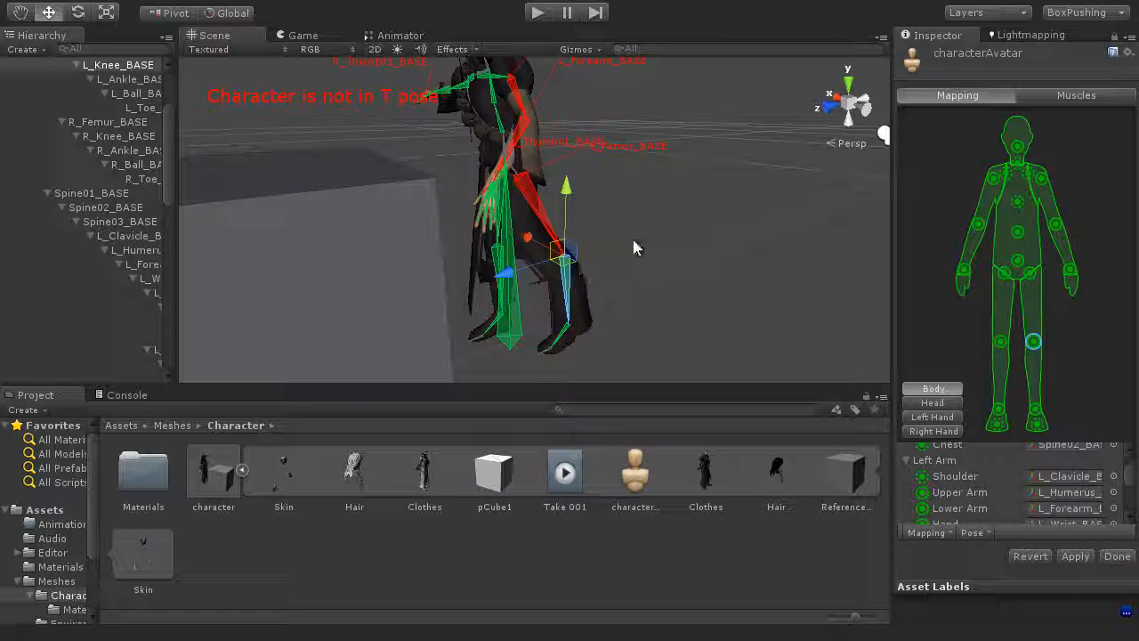
Enforce the T-pose on the deformed character and check the corrected arms and legs.
{"action": "scroll", "coordinate": [527, 203], "scroll_direction": "down", "scroll_amount": 3}
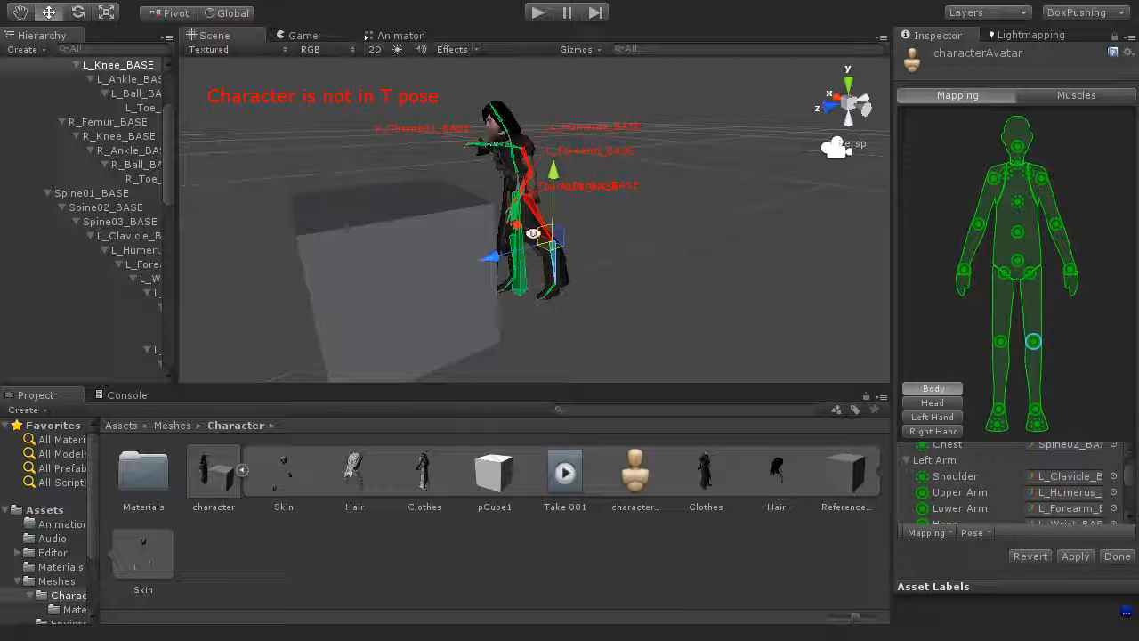
{"action": "left_click_drag", "start_coordinate": [532, 234], "coordinate": [713, 265], "text": "alt"}
{"action": "left_click", "coordinate": [714, 265]}
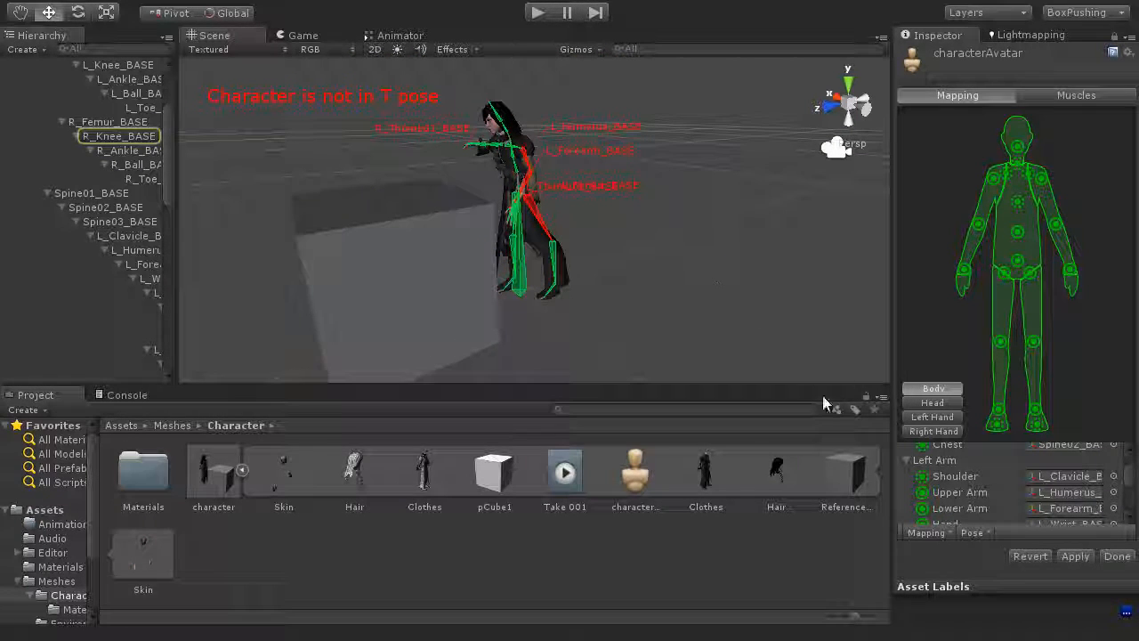
{"action": "left_click", "coordinate": [978, 532]}
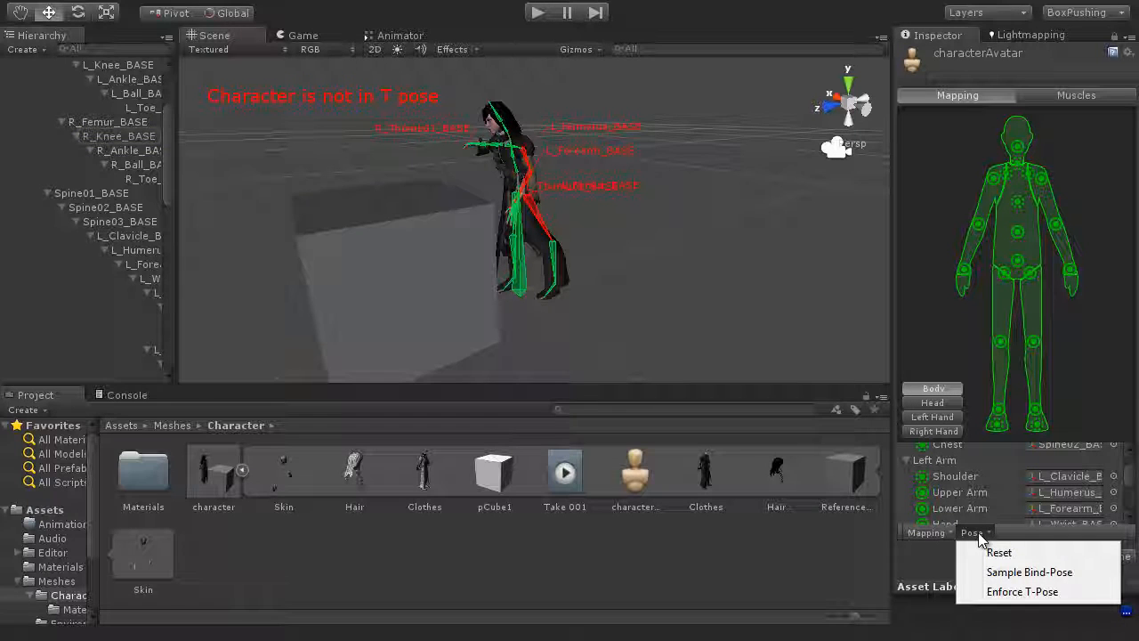
{"action": "left_click", "coordinate": [1045, 592]}
{"action": "left_click_drag", "start_coordinate": [561, 267], "coordinate": [704, 249], "text": "alt"}
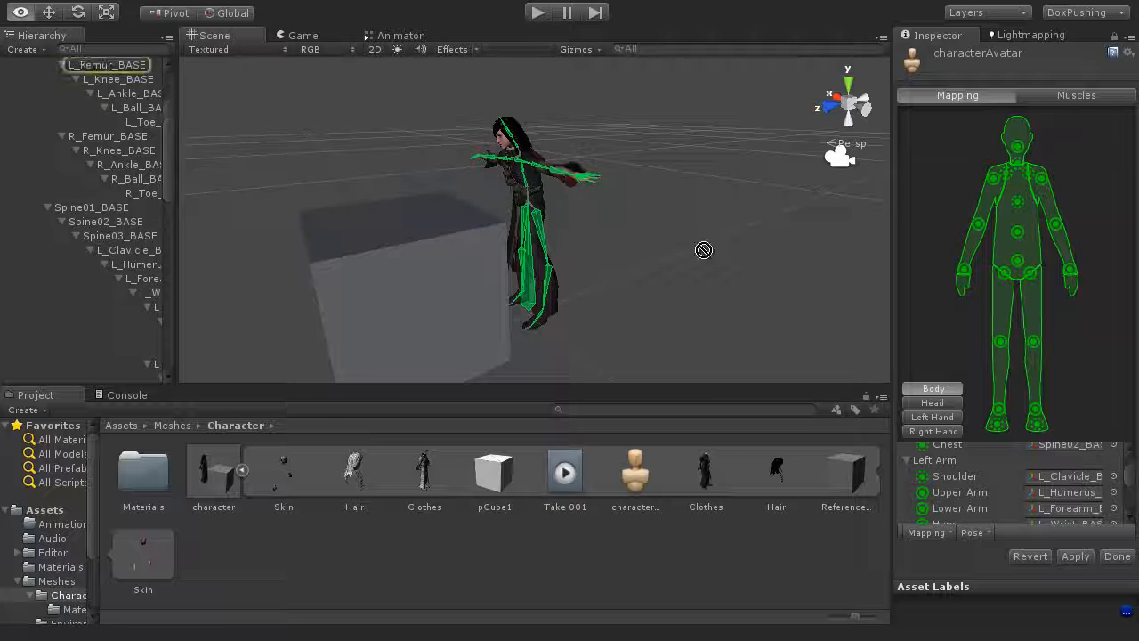
{"action": "scroll", "coordinate": [511, 220], "scroll_direction": "up", "scroll_amount": 10}
{"action": "scroll", "coordinate": [511, 221], "scroll_direction": "down", "scroll_amount": 5}
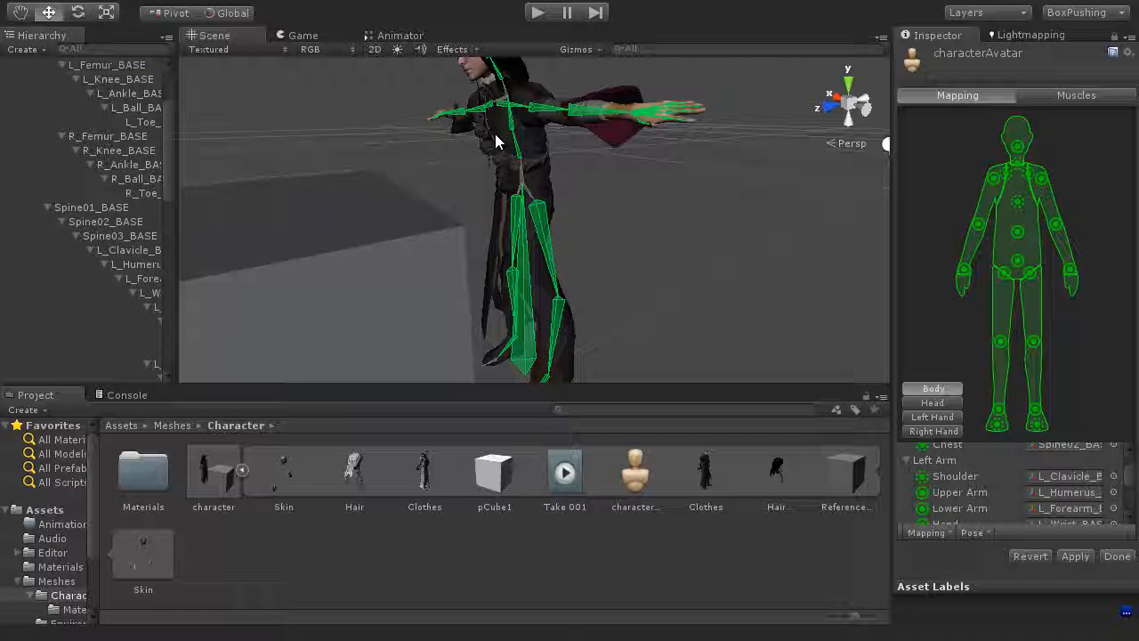
Revert the avatar's pose changes and check the whole character in the scene.
{"action": "scroll", "coordinate": [539, 162], "scroll_direction": "down", "scroll_amount": 6}
{"action": "scroll", "coordinate": [534, 153], "scroll_direction": "up", "scroll_amount": 3}
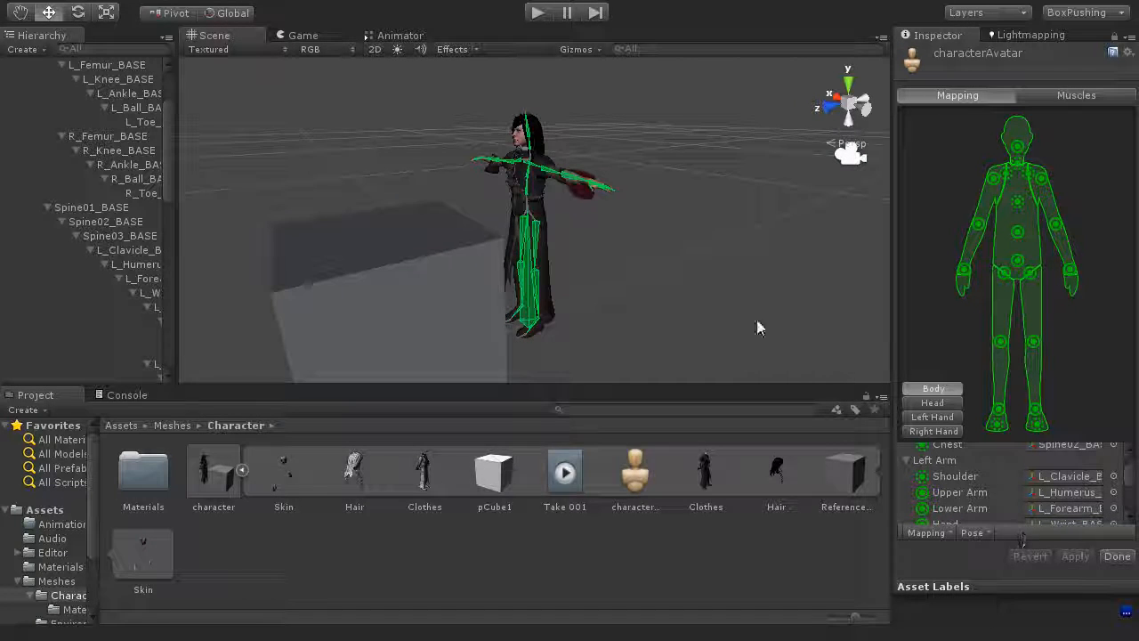
{"action": "left_click_drag", "start_coordinate": [394, 178], "coordinate": [477, 208], "text": "alt"}
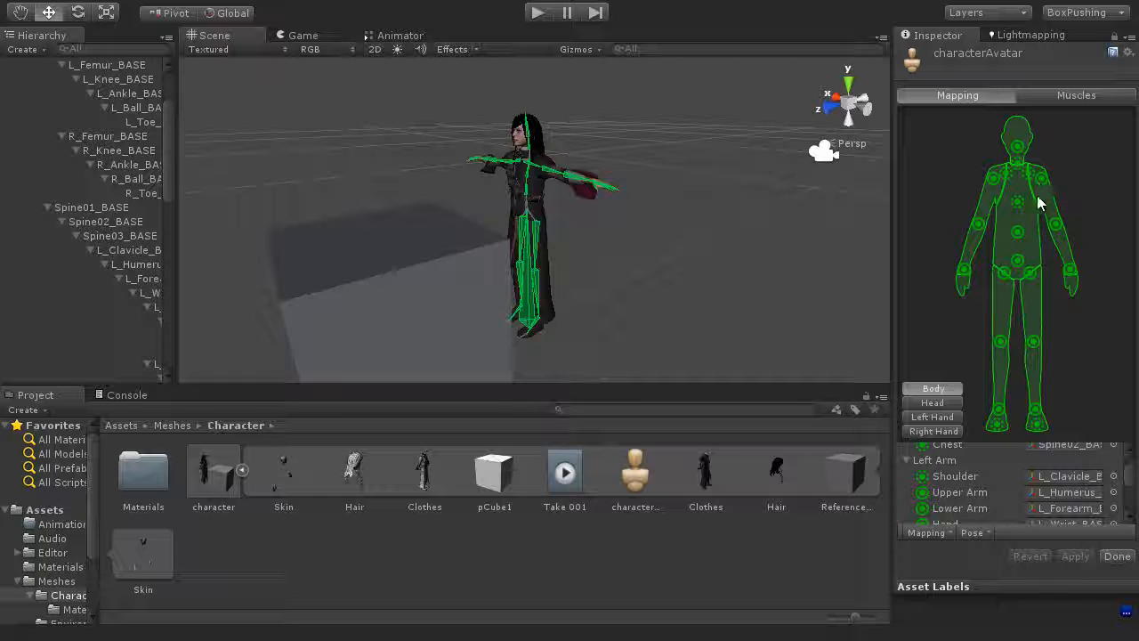
Select the left clavicle bone to check its Shoulder mapping, and clear the bone selection.
{"action": "left_click", "coordinate": [125, 250]}
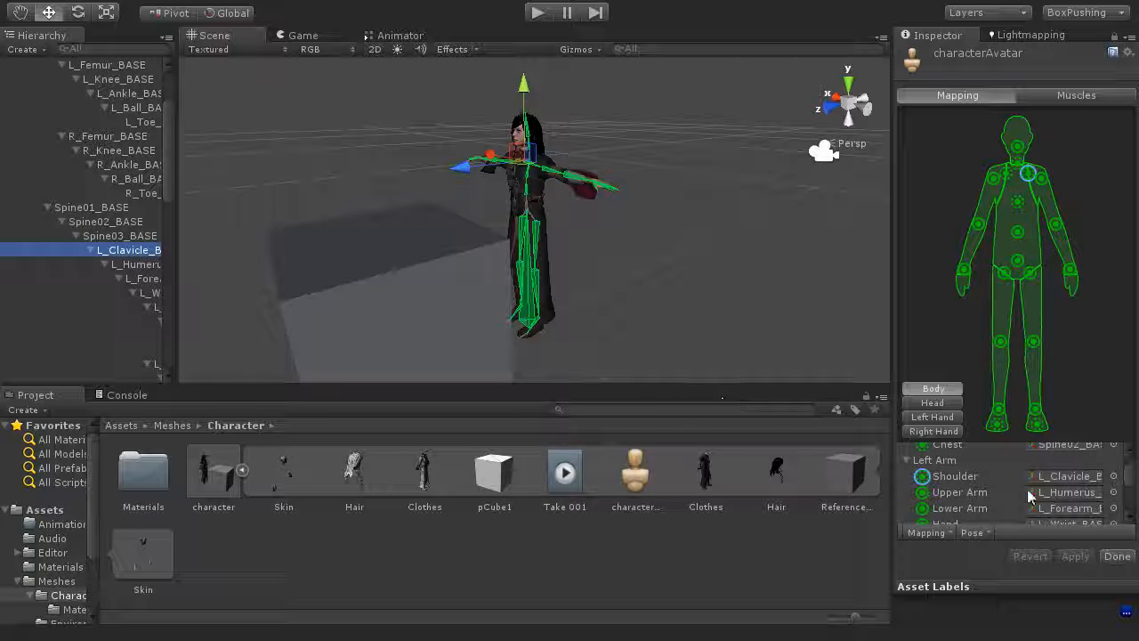
{"action": "mouse_move", "coordinate": [1130, 474]}
{"action": "left_mouse_down"}
{"action": "mouse_move", "coordinate": [1133, 501]}
{"action": "mouse_move", "coordinate": [1126, 470]}
{"action": "left_mouse_up"}
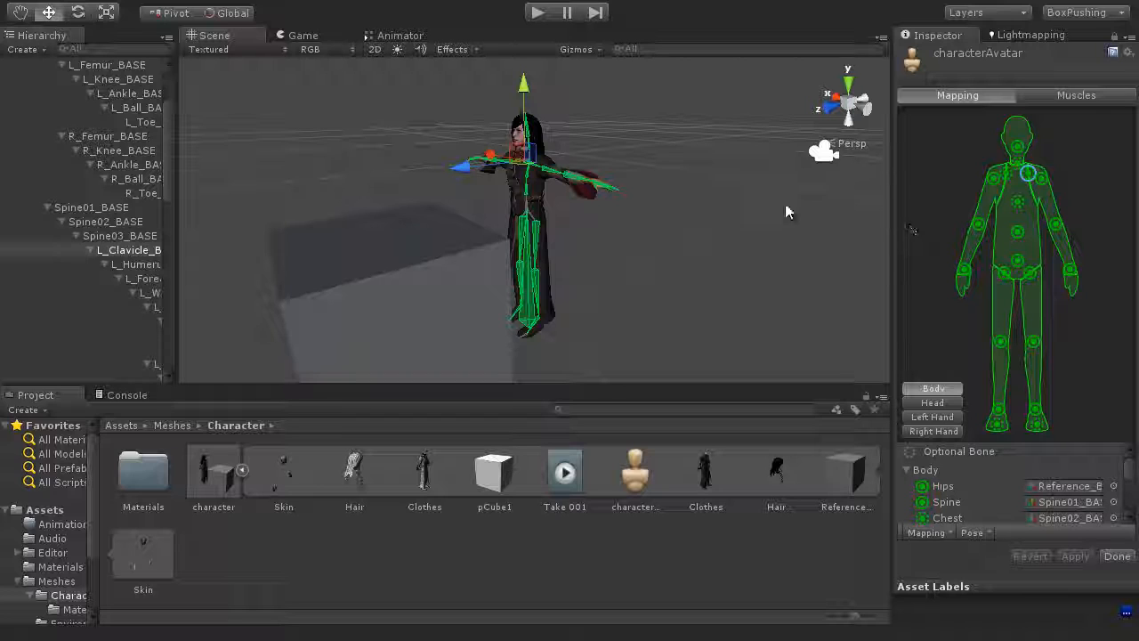
{"action": "left_click", "coordinate": [525, 248]}
{"action": "key", "text": "ctrl+z"}
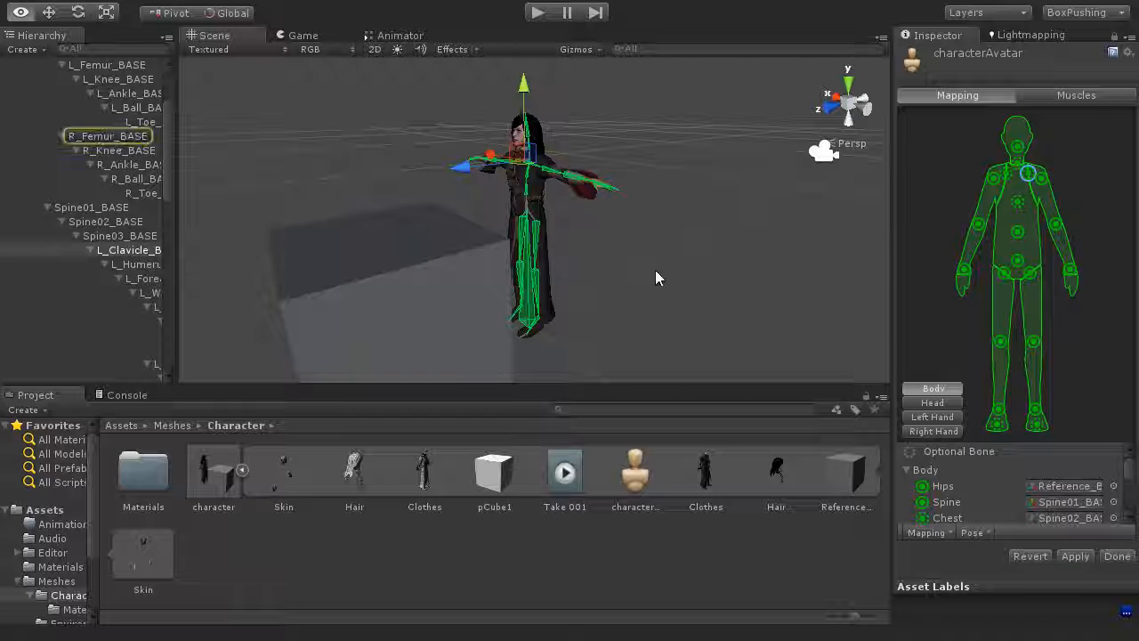
{"action": "left_click_drag", "start_coordinate": [655, 270], "coordinate": [739, 287]}
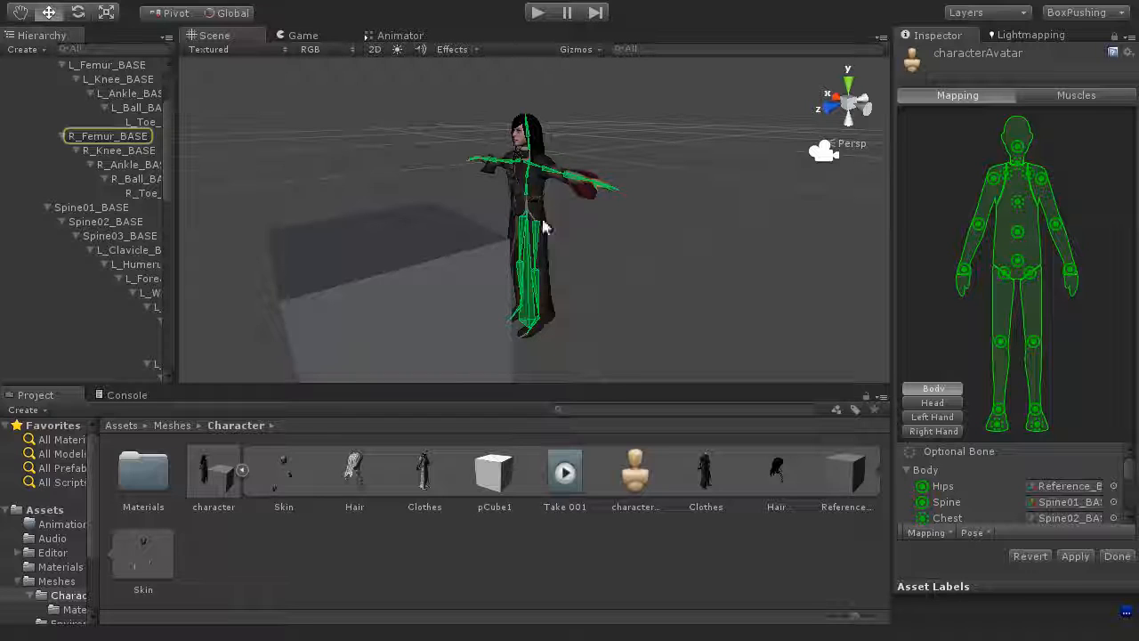